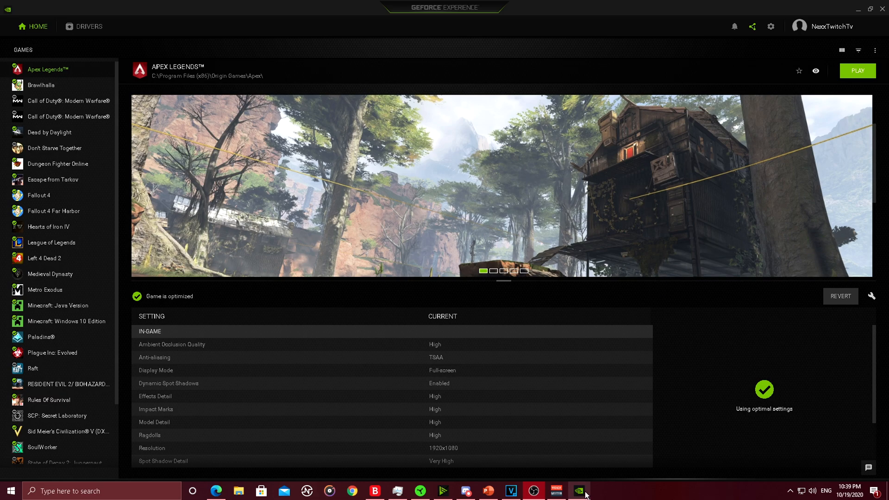
# Step: Put the NVIDIA Broadcast window away, check GeForce Experience for available Game Ready drivers, and open its general settings
pyautogui.moveTo(586, 495)
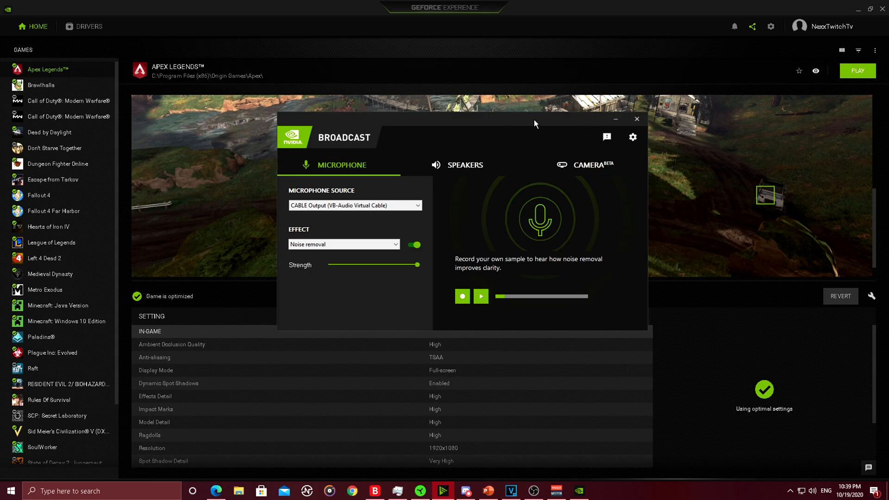
pyautogui.click(613, 121)
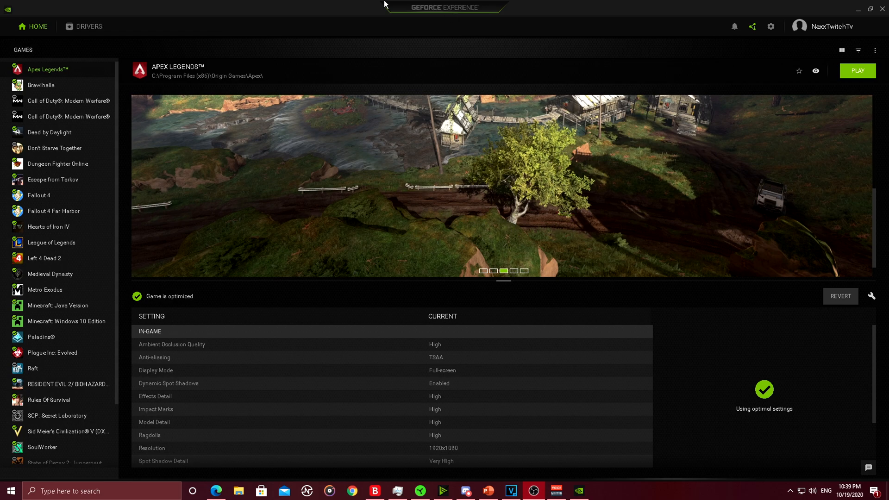
pyautogui.click(89, 31)
pyautogui.click(89, 31)
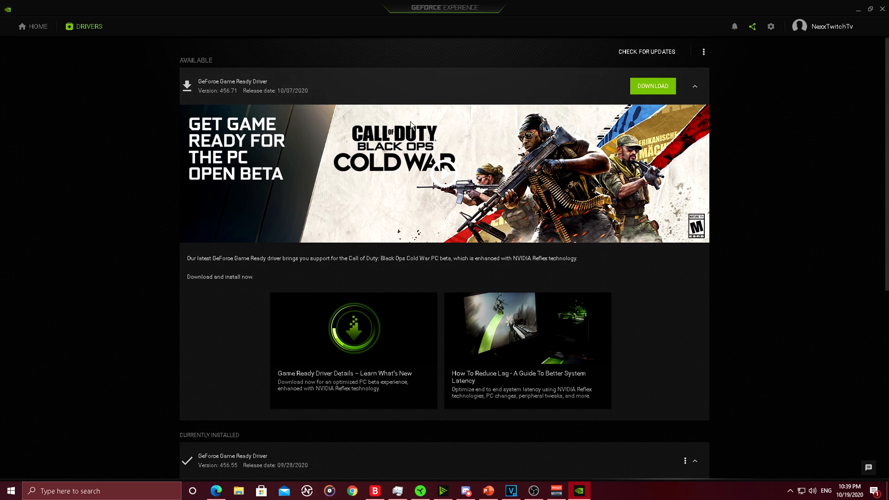
pyautogui.click(772, 28)
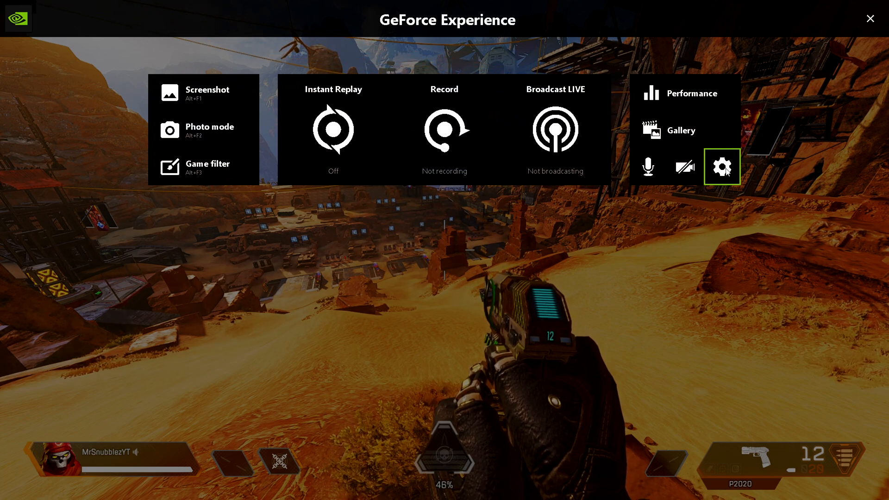
# Step: Open the in-game overlay settings and review the save folders for temporary files and videos under Recordings
pyautogui.click(717, 179)
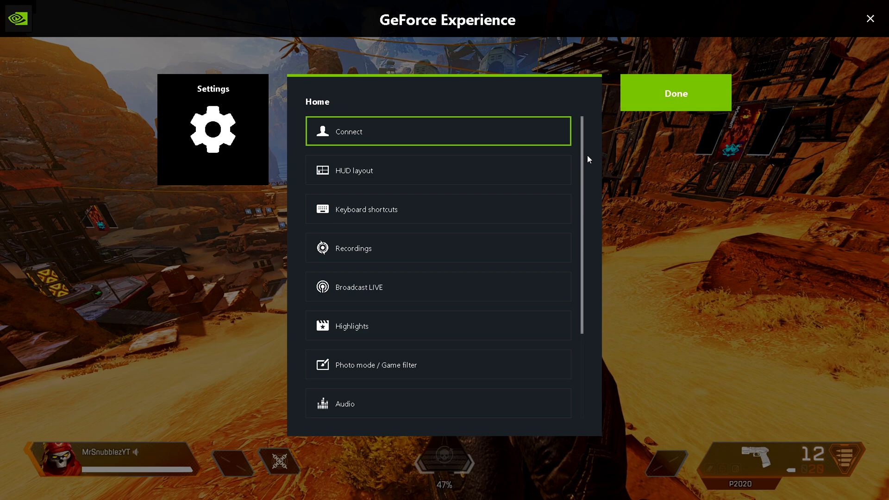
pyautogui.scroll(-3, 471, 210)
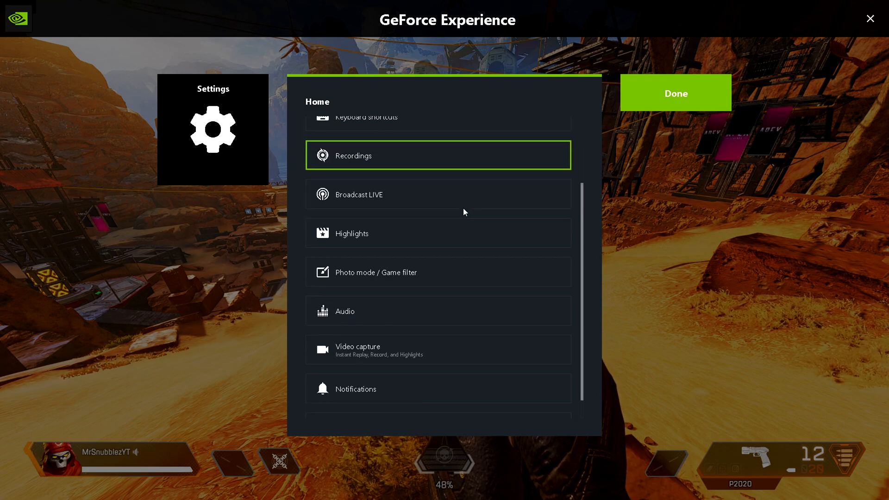
pyautogui.click(432, 161)
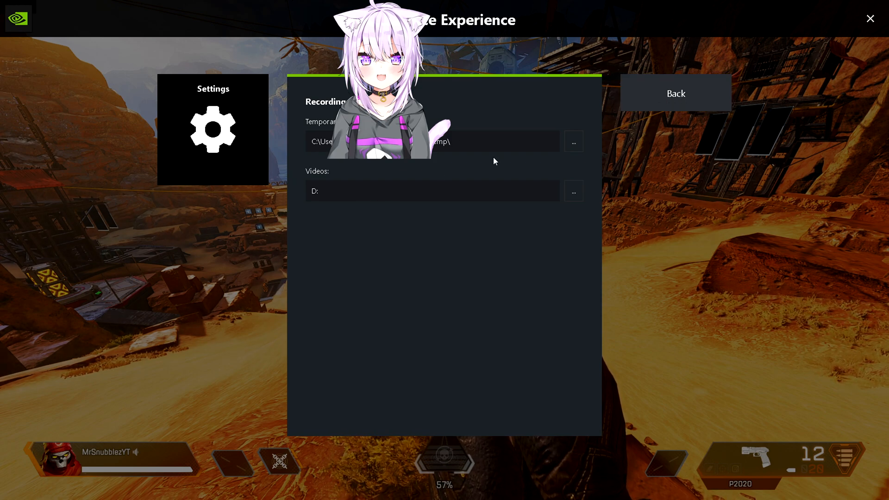
pyautogui.click(680, 102)
# Step: Review the video capture quality, resolution, frame rate and bit rate, leave the overlay settings, and open the game filter
pyautogui.scroll(-1, 518, 230)
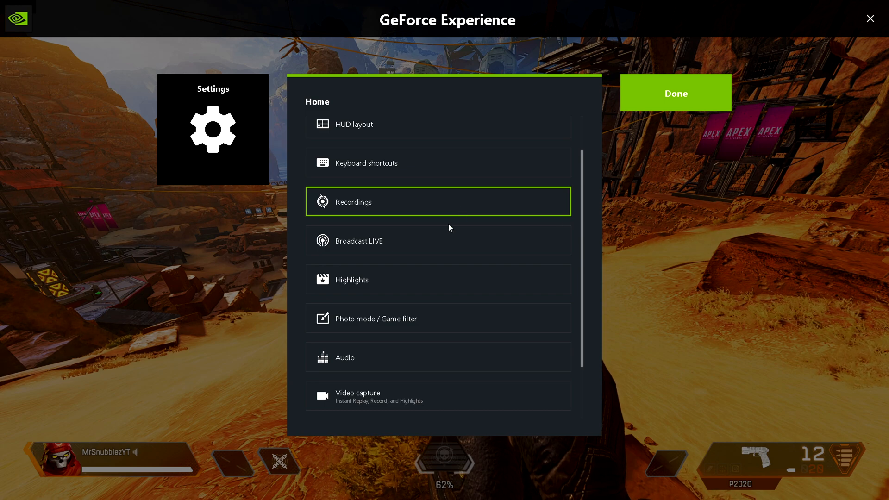
pyautogui.scroll(-2, 446, 229)
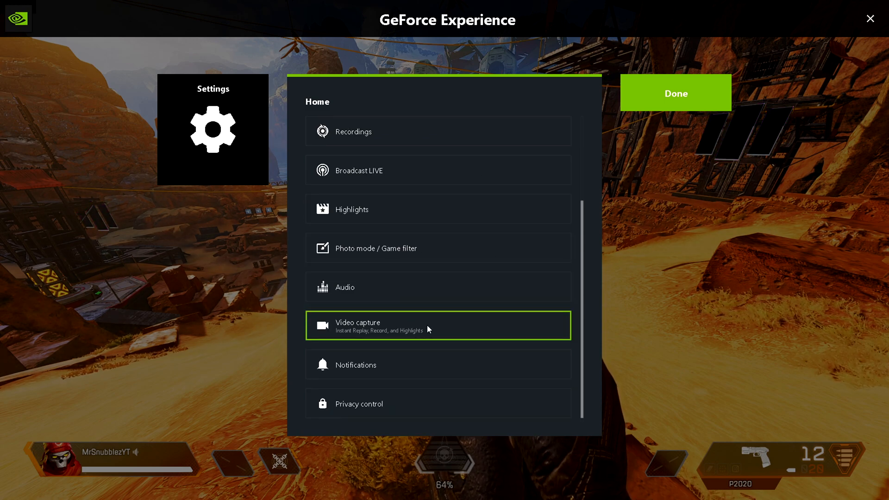
pyautogui.click(463, 318)
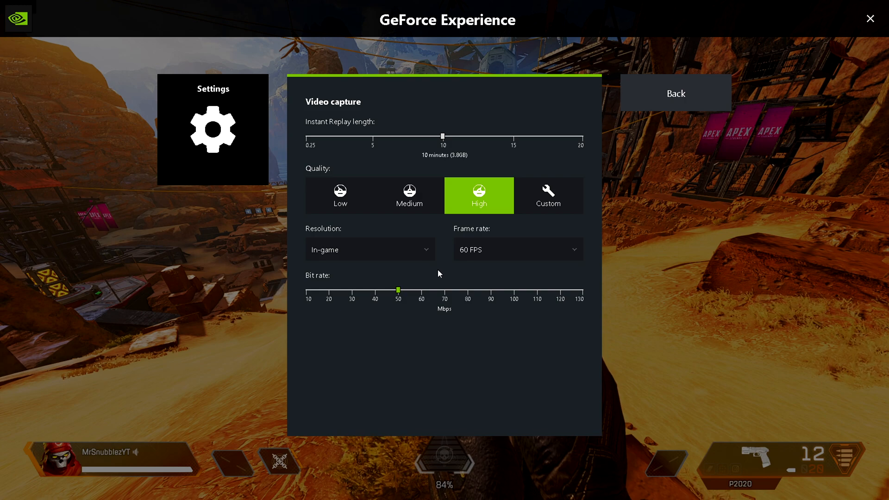
pyautogui.click(663, 98)
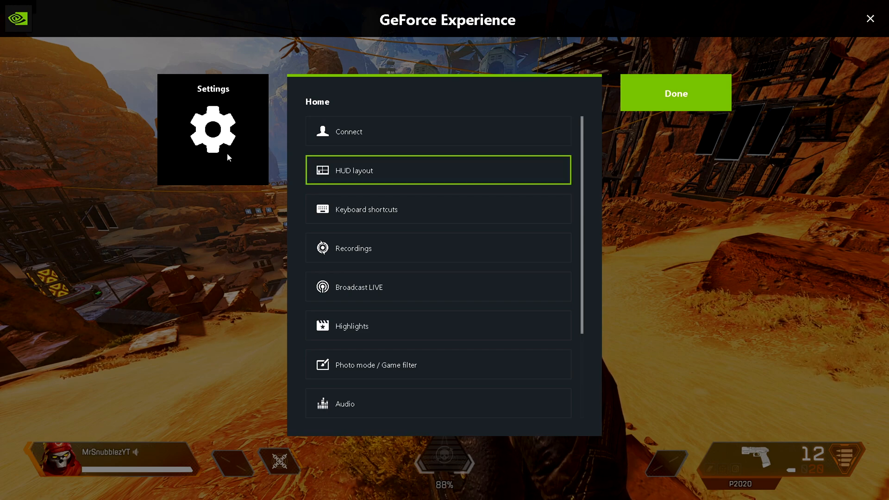
pyautogui.click(715, 98)
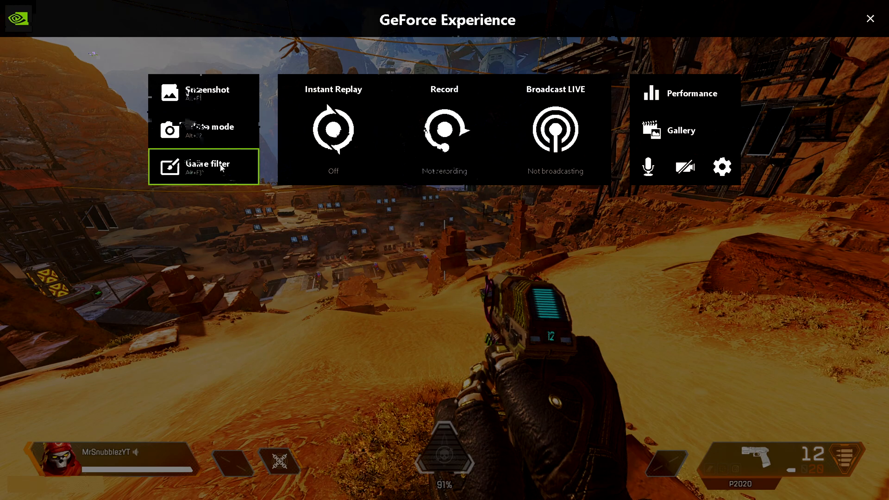
pyautogui.click(218, 166)
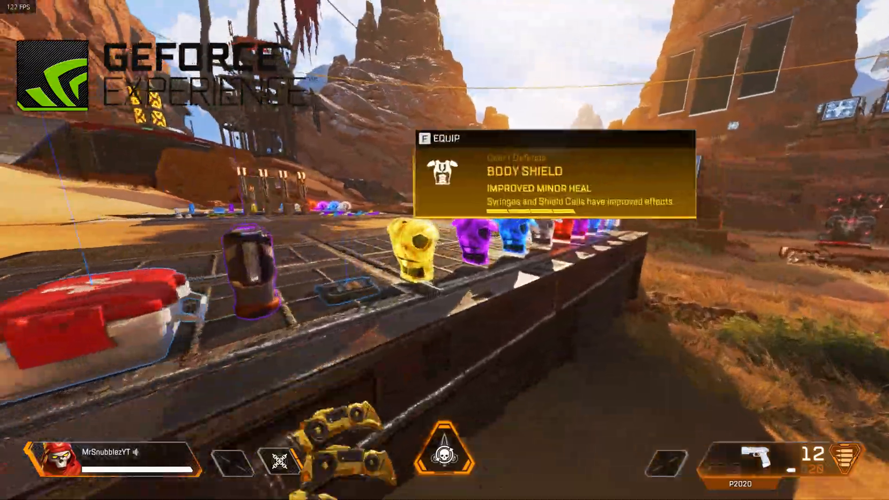
pyautogui.press('f')
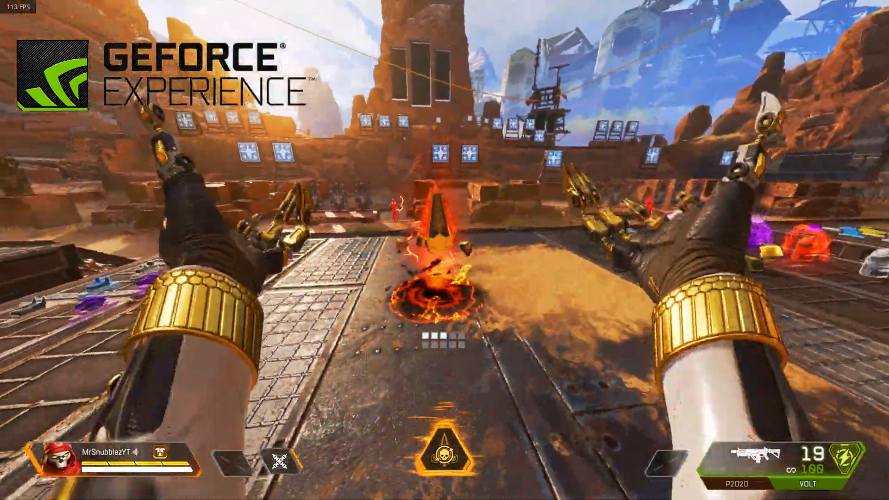
pyautogui.press('2')
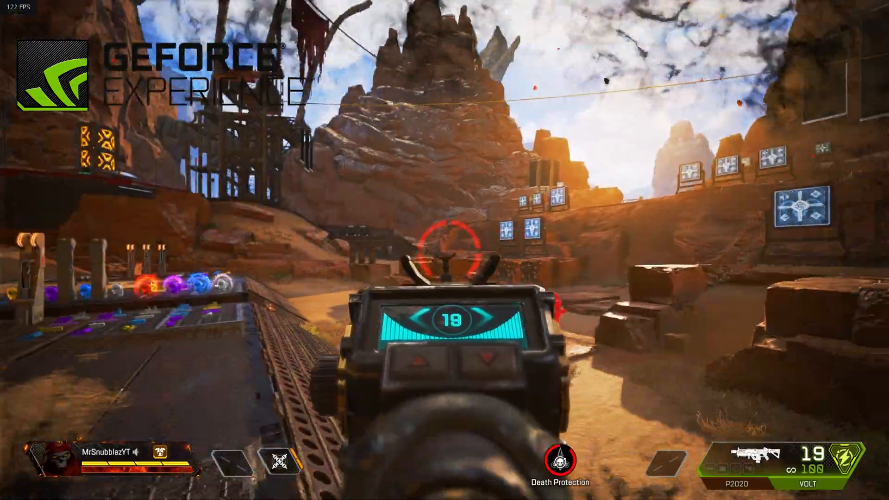
pyautogui.rightClick(444, 250)
pyautogui.press('w')
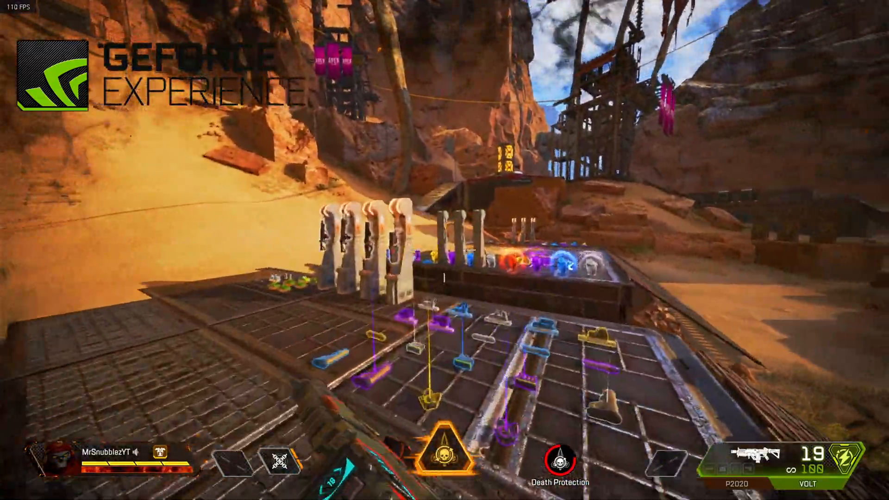
pyautogui.middleClick(445, 250)
pyautogui.press('w')
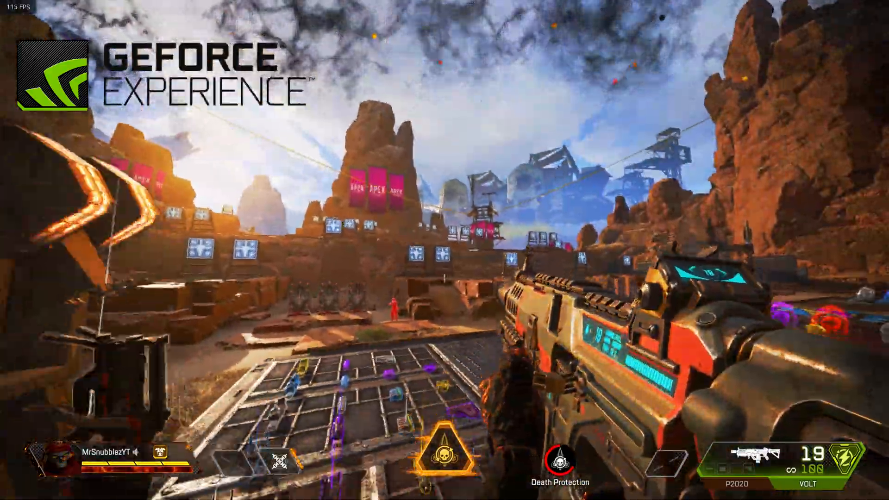
pyautogui.press('z')
pyautogui.click(444, 250)
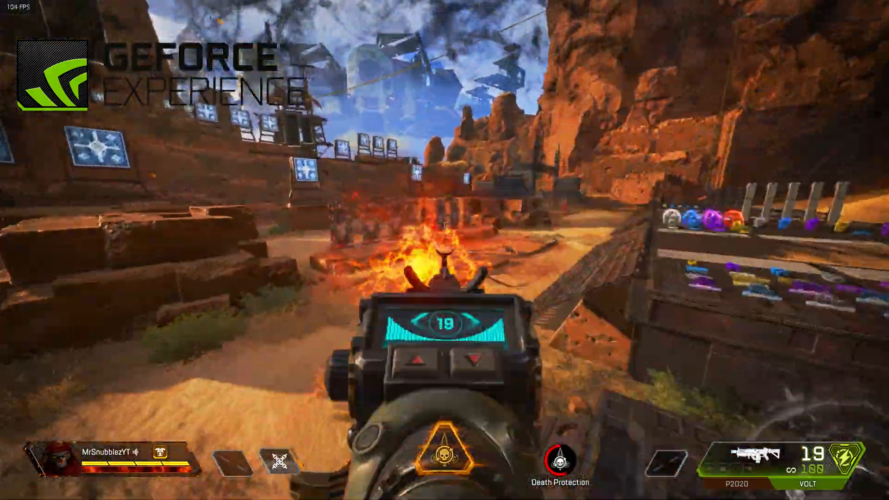
pyautogui.click(445, 250)
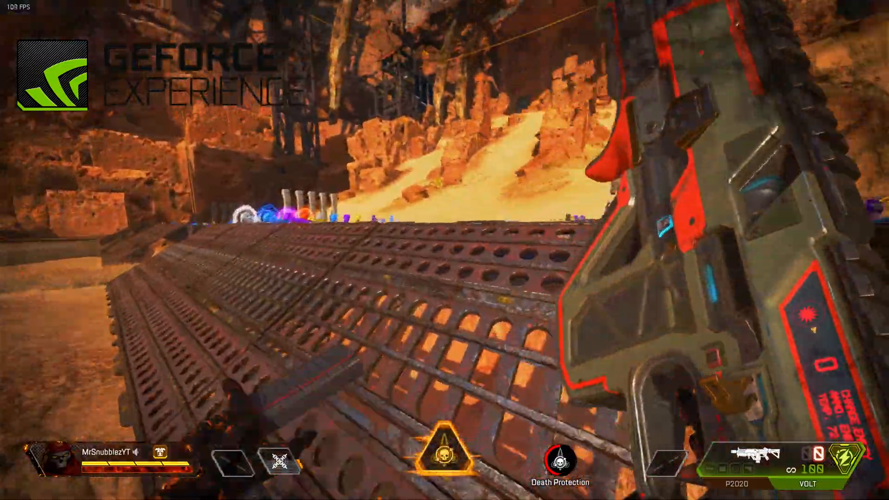
pyautogui.press('Escape')
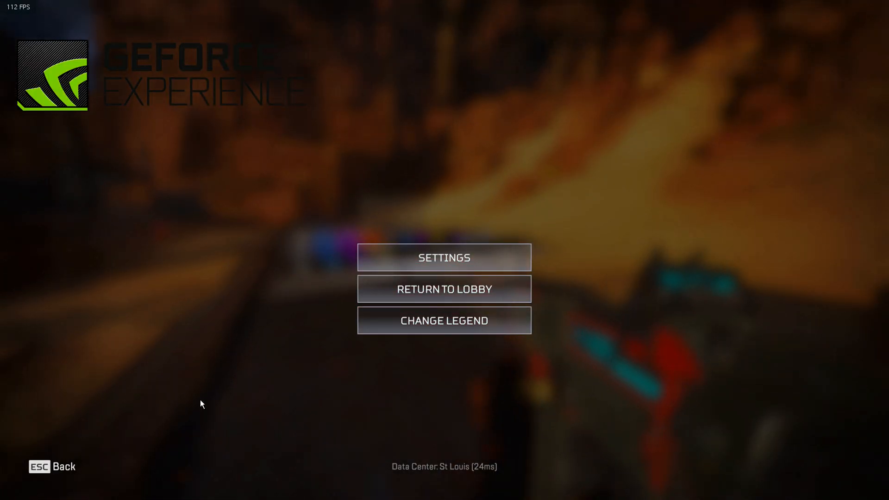
pyautogui.click(55, 468)
pyautogui.press('Escape')
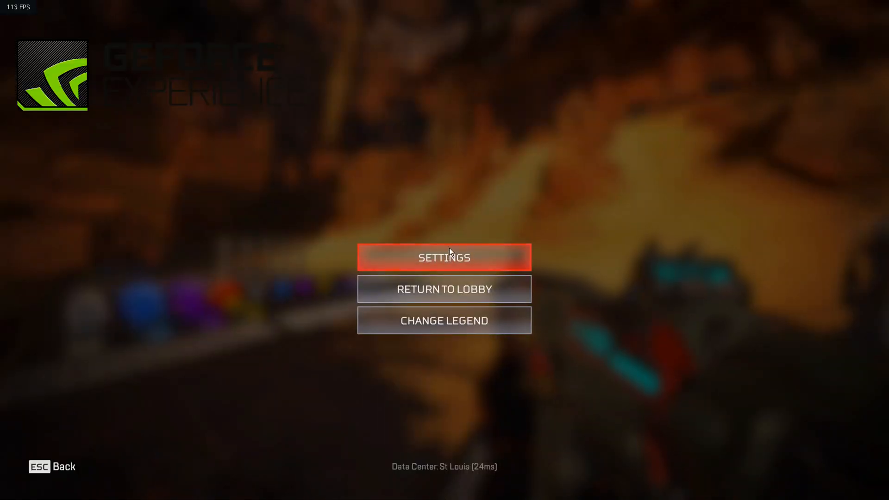
pyautogui.click(435, 319)
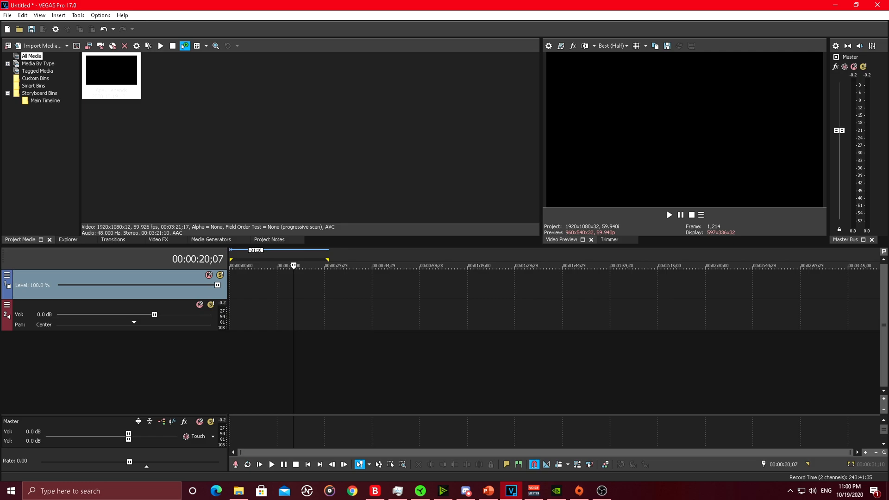
# Step: Bring up the OBS window and move it off the VEGAS Pro workspace
pyautogui.hotkey('alt', 'Tab')
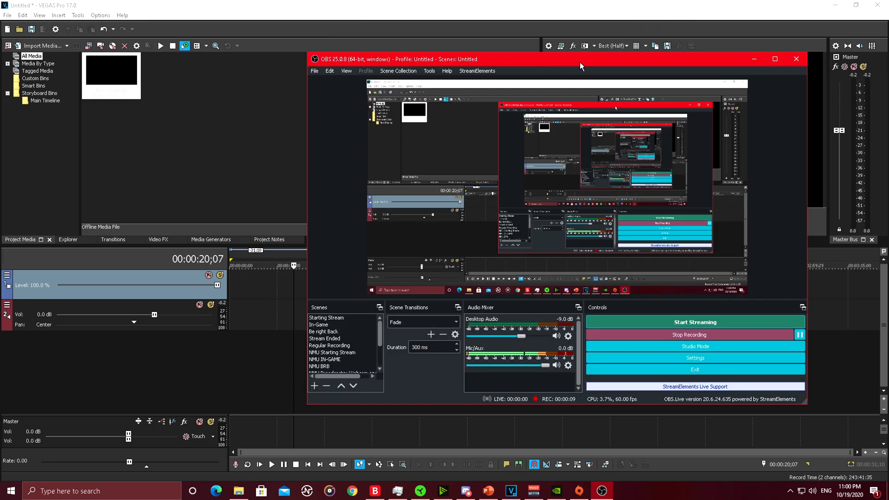
pyautogui.moveTo(580, 63); pyautogui.dragTo(888, 88)
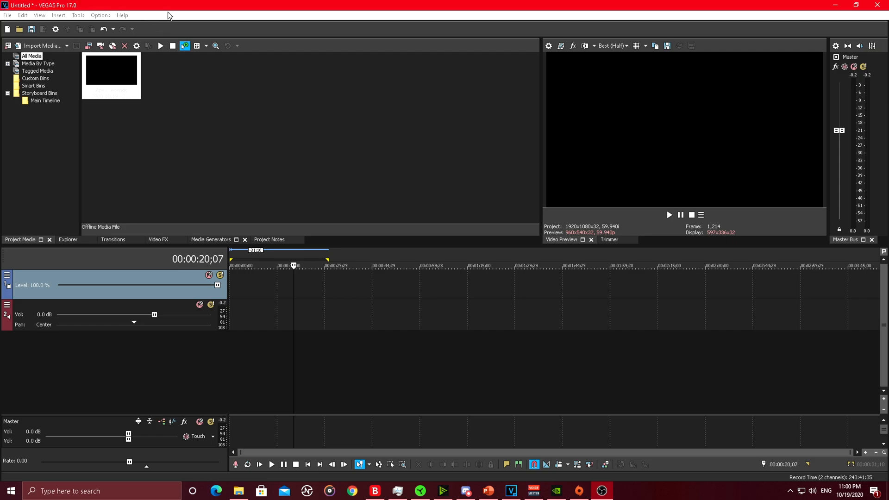
# Step: Open the new project settings, use Best full-resolution rendering quality, make these settings the default for all new projects, and check the audio settings
pyautogui.click(7, 15)
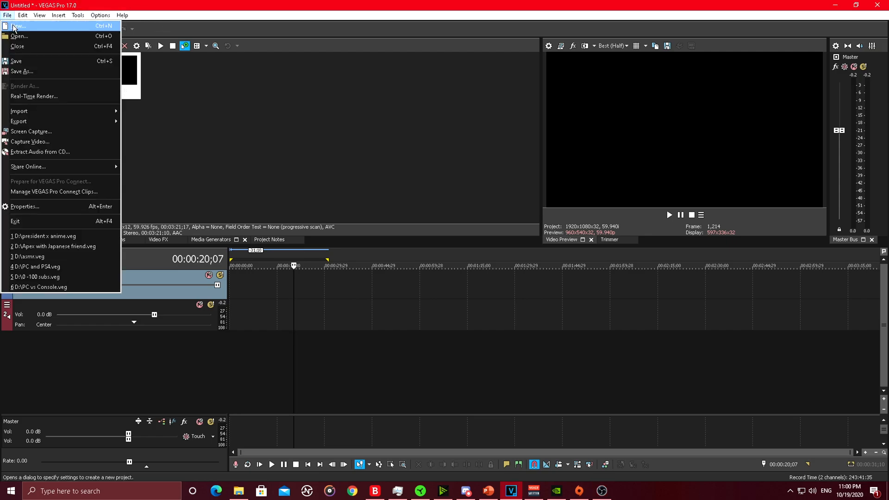
pyautogui.click(16, 27)
pyautogui.click(453, 195)
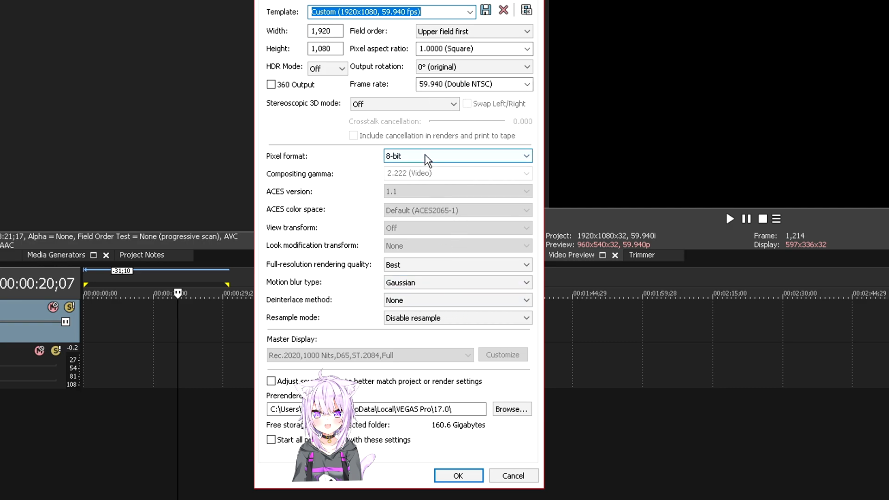
pyautogui.click(527, 266)
pyautogui.click(446, 297)
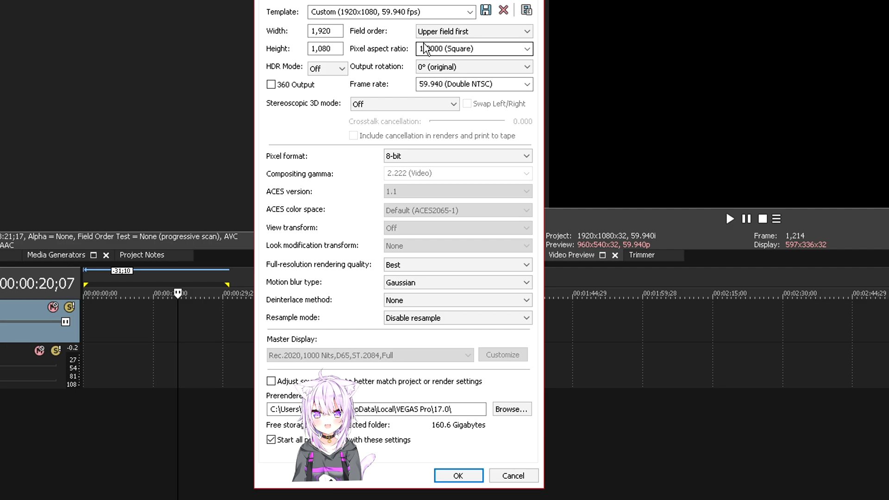
pyautogui.click(308, 1)
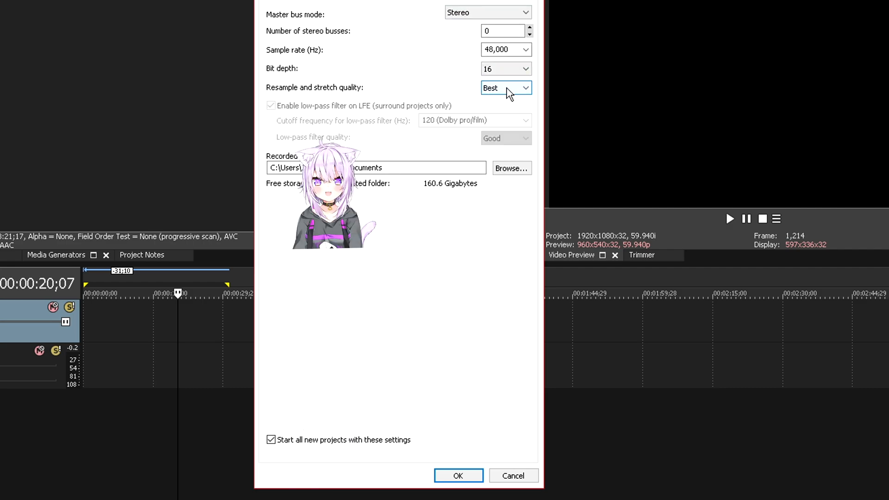
pyautogui.click(342, 3)
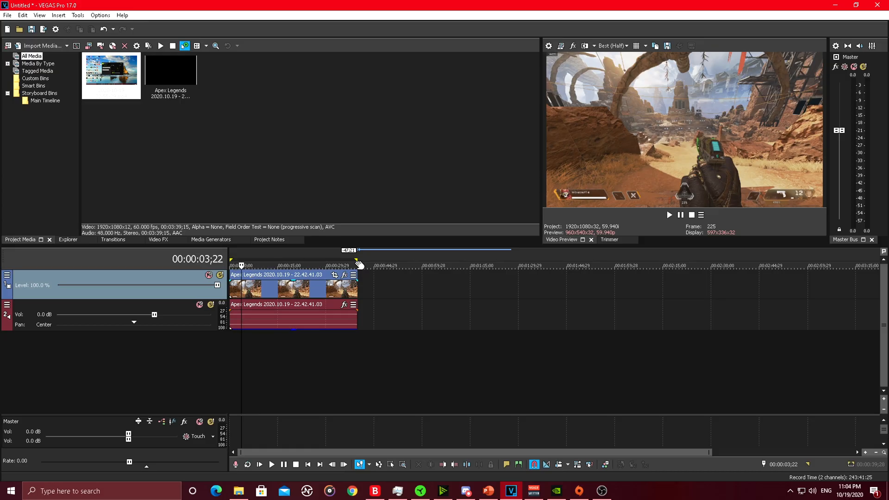
# Step: Open Render As for the Apex Legends clip and find the 1080P/4k Video rendering for YouTube template under MAGIX AVC/AAC MP4
pyautogui.click(7, 15)
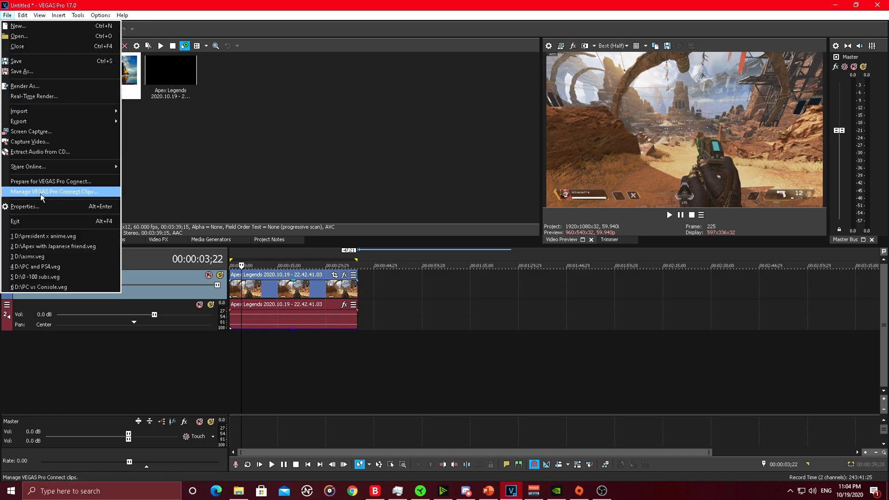
pyautogui.click(66, 89)
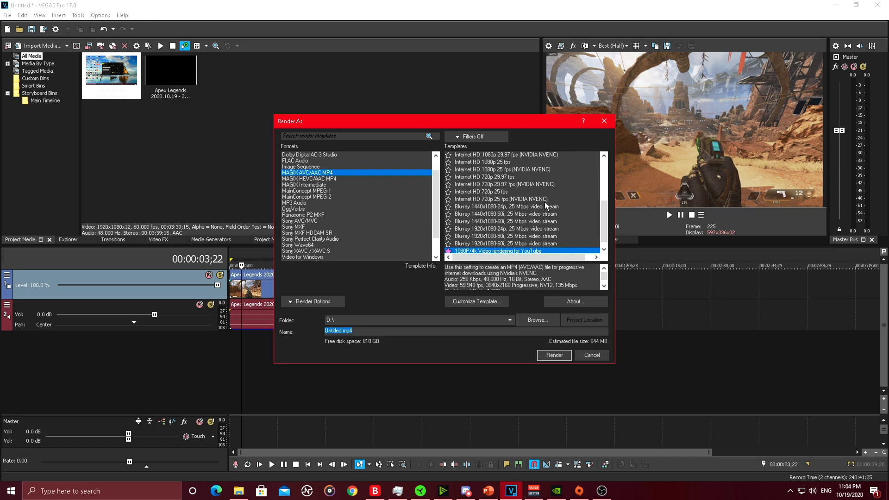
pyautogui.moveTo(605, 208); pyautogui.dragTo(605, 216)
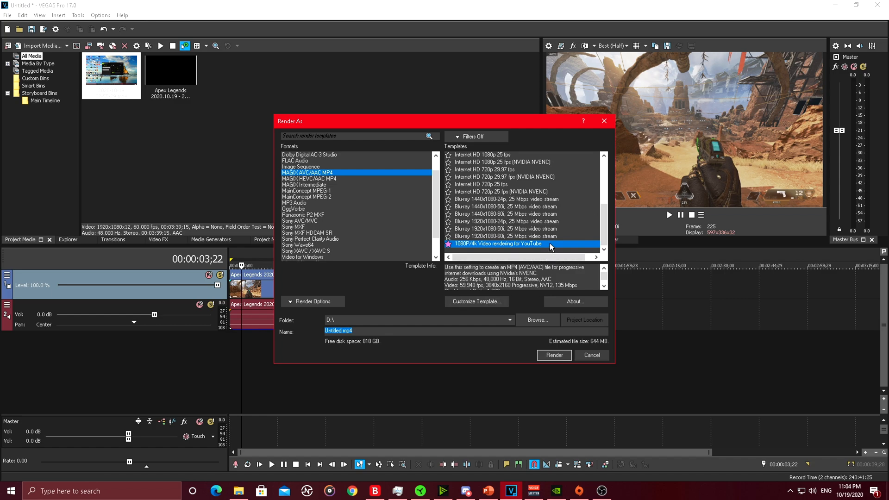
# Step: Open the 1080P/4k Video rendering for YouTube template for customization and review its video settings, including the encode mode, preset and RC mode options
pyautogui.click(477, 301)
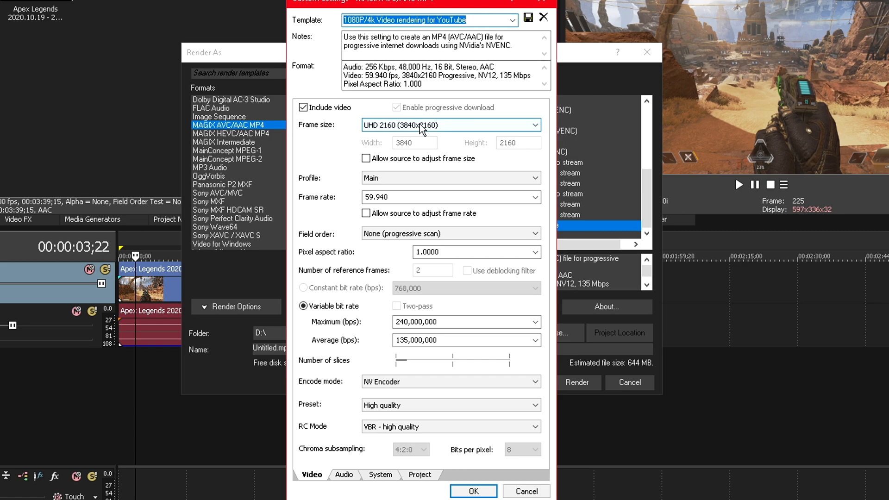
pyautogui.moveTo(480, 3); pyautogui.dragTo(279, 2)
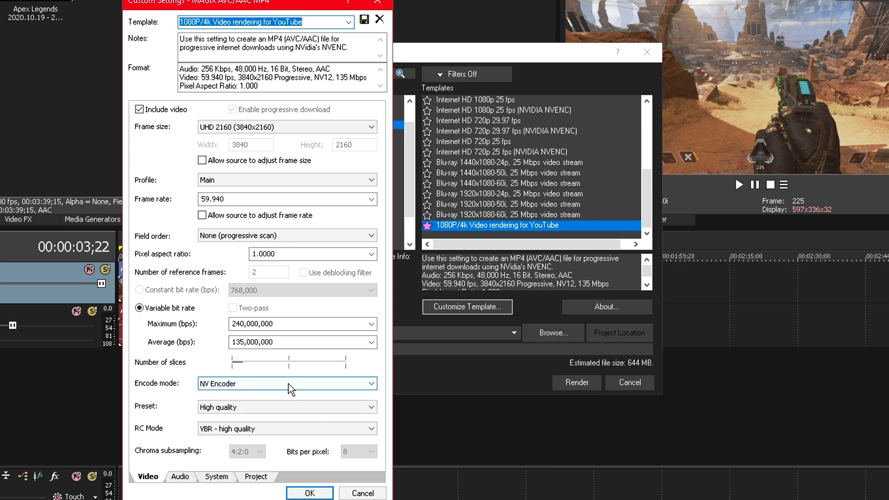
pyautogui.click(371, 384)
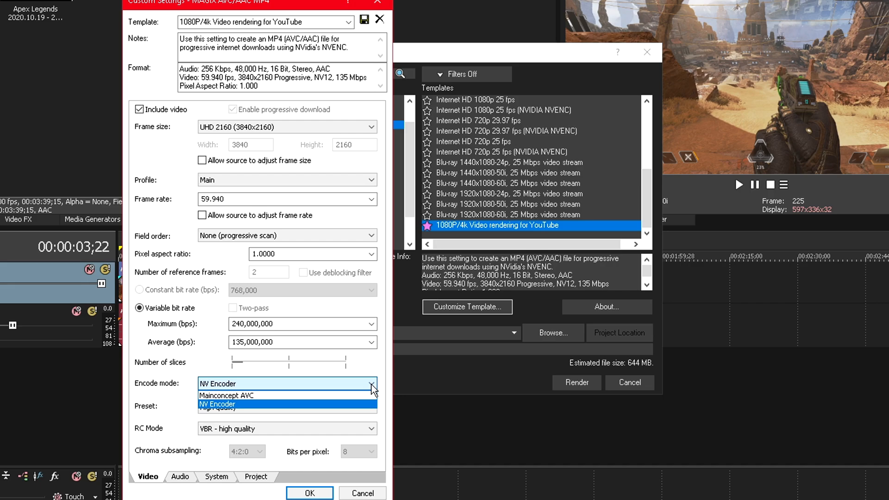
pyautogui.click(371, 385)
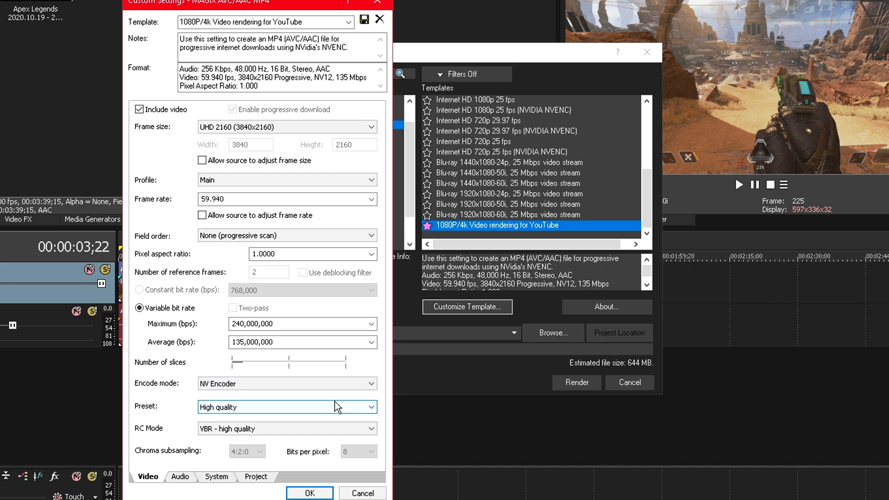
pyautogui.click(375, 408)
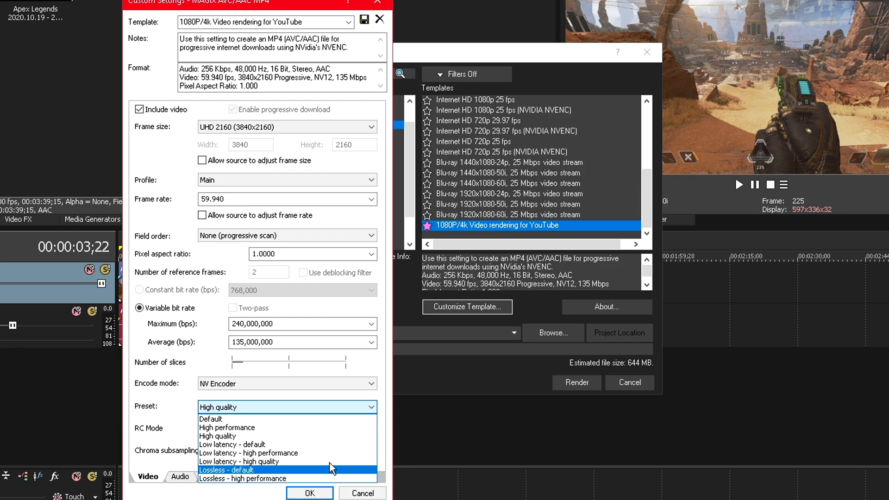
pyautogui.click(184, 381)
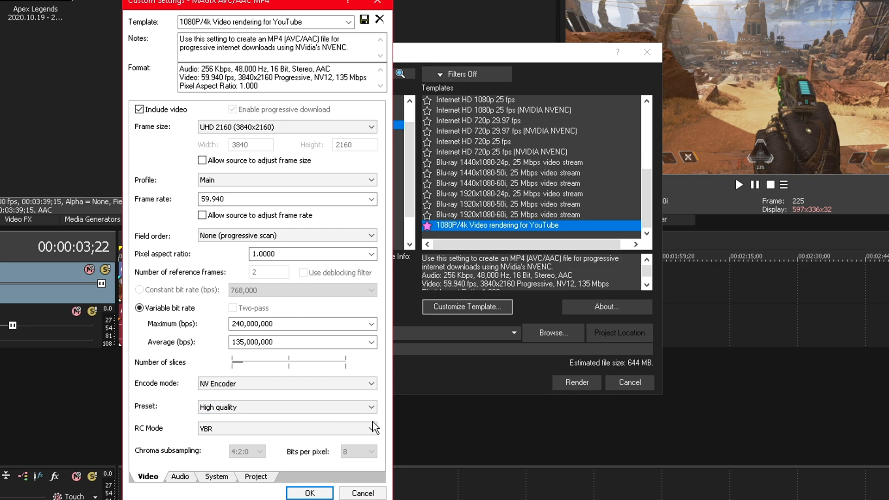
pyautogui.click(371, 427)
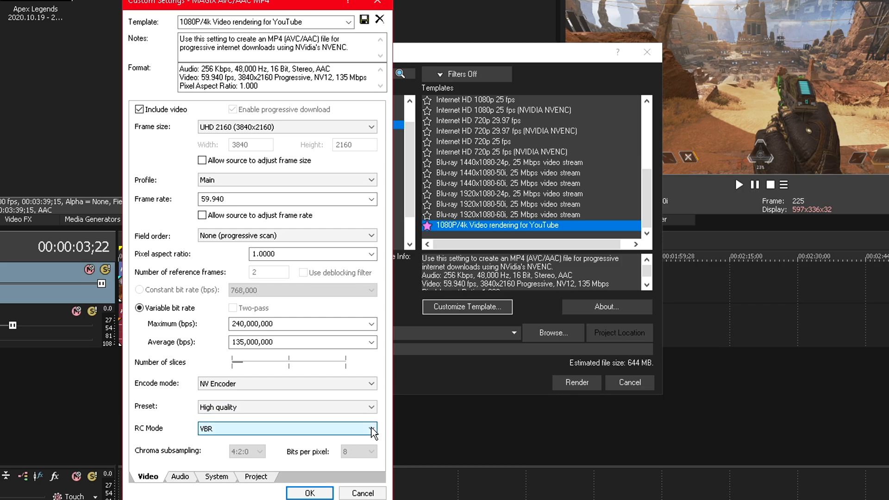
pyautogui.click(371, 427)
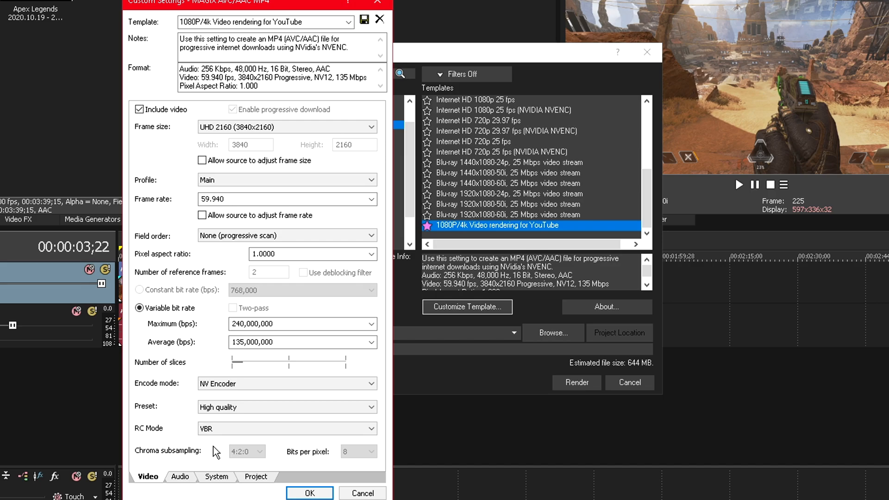
# Step: Review the template's audio, system and project settings, and leave the custom settings without saving
pyautogui.click(182, 477)
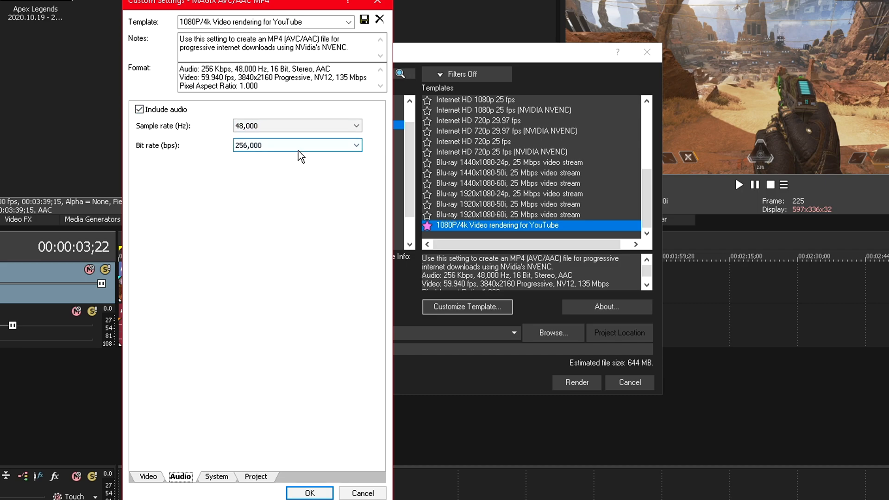
pyautogui.click(217, 476)
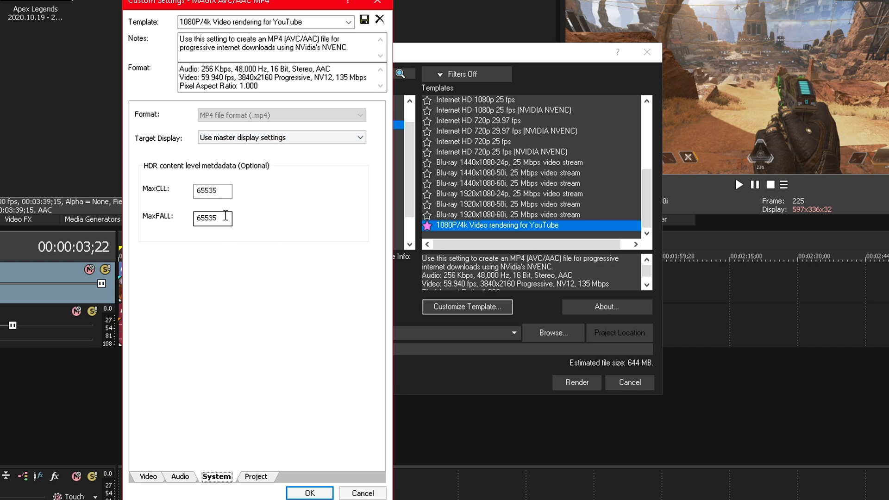
pyautogui.click(255, 475)
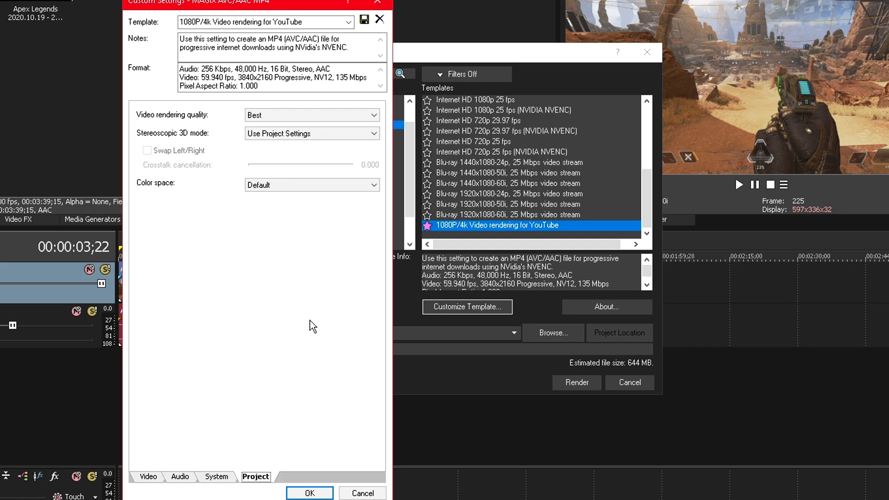
pyautogui.click(359, 496)
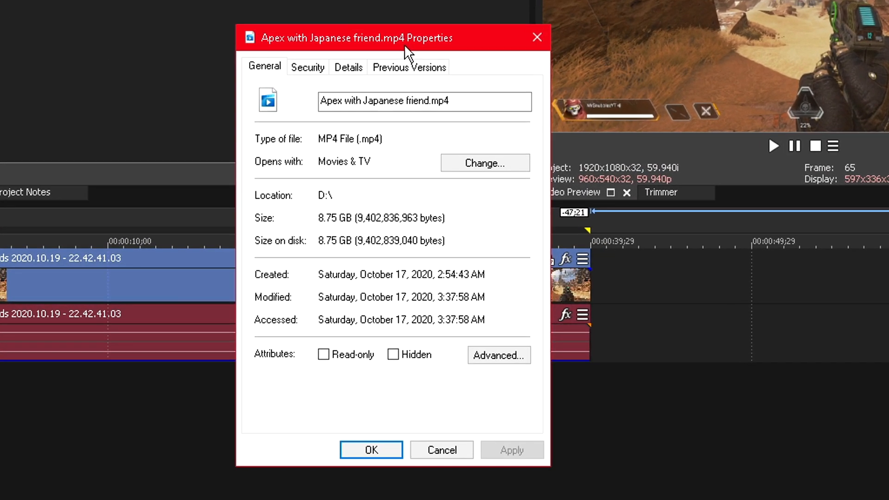
# Step: Examine the video, audio and file details and the file size of Apex with Japanese friend.mp4, and close its properties
pyautogui.moveTo(407, 49); pyautogui.dragTo(313, 30)
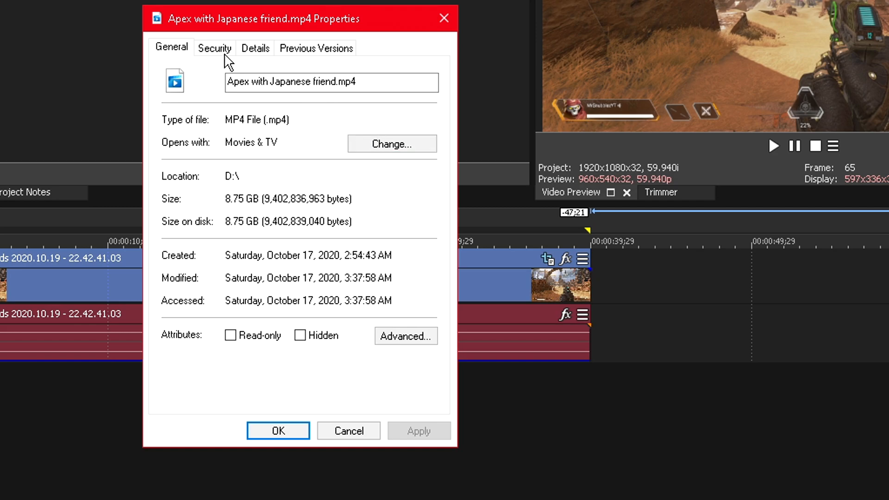
pyautogui.click(255, 47)
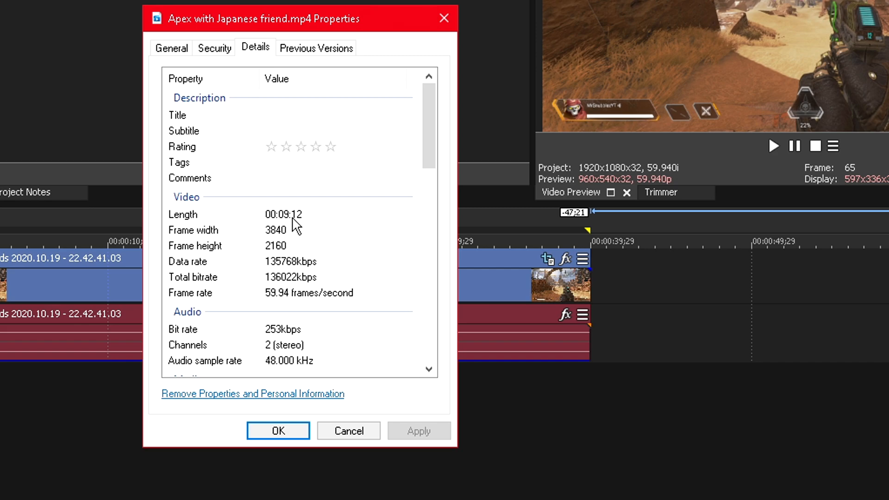
pyautogui.scroll(-2, 430, 145)
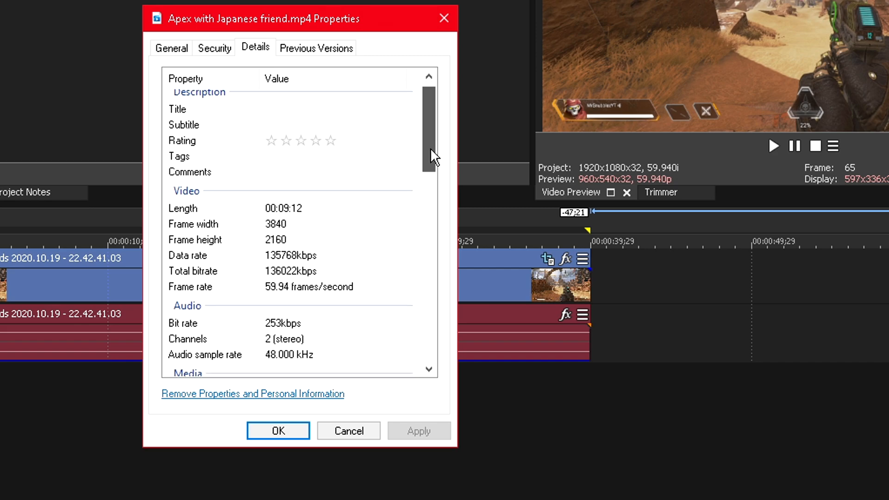
pyautogui.scroll(-2, 433, 190)
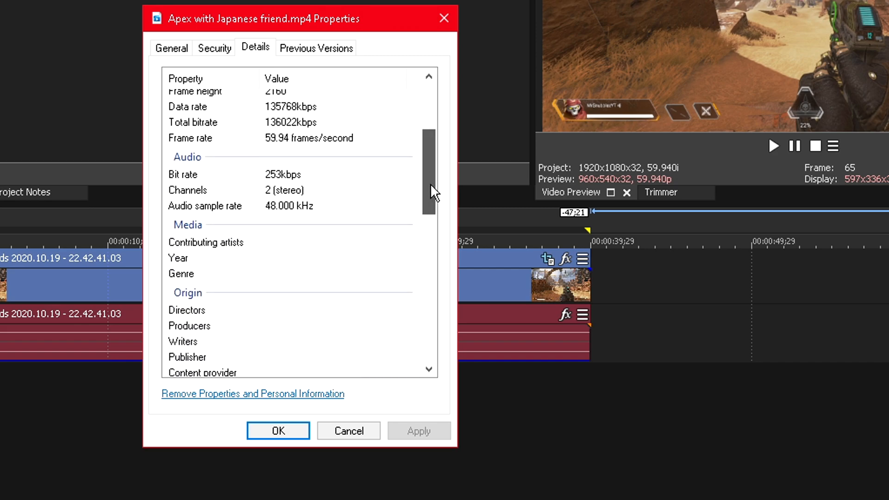
pyautogui.moveTo(428, 165); pyautogui.dragTo(443, 299)
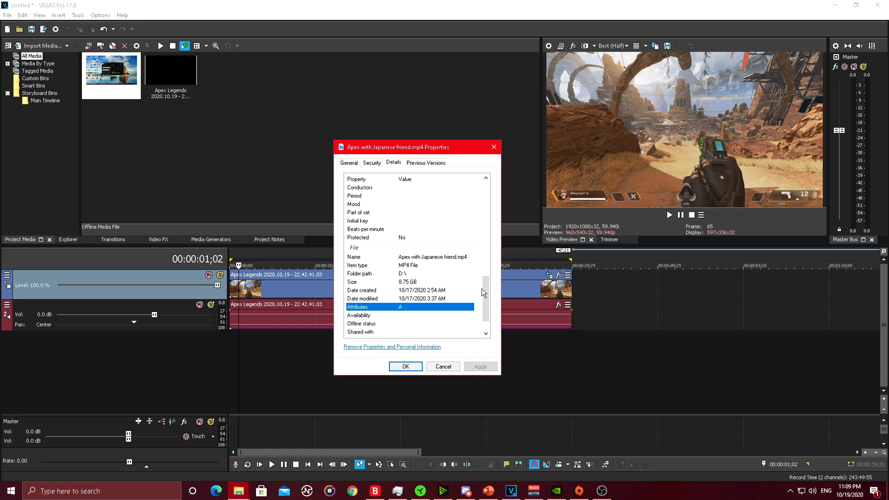
pyautogui.moveTo(487, 293); pyautogui.dragTo(492, 201)
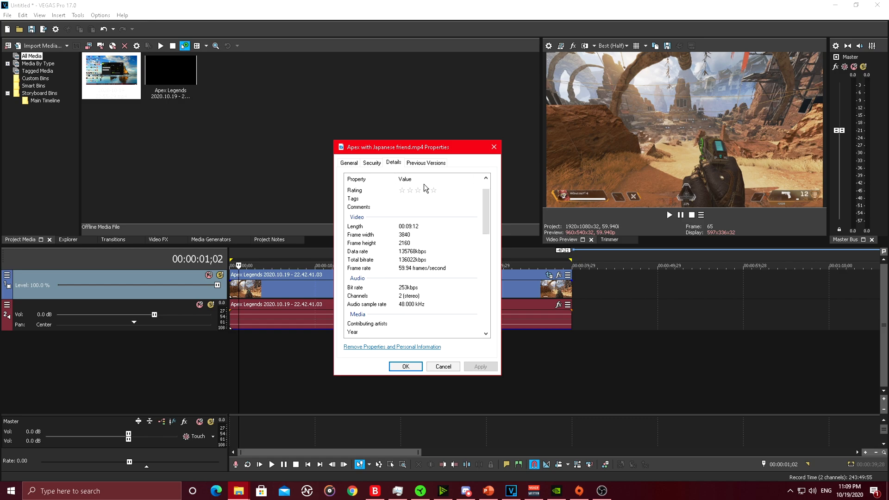
pyautogui.click(355, 164)
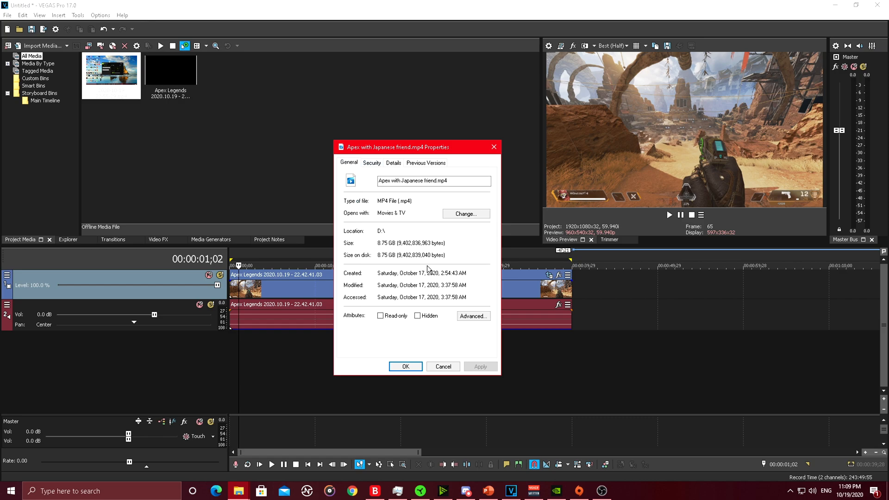
pyautogui.click(494, 147)
pyautogui.scroll(-2, 459, 289)
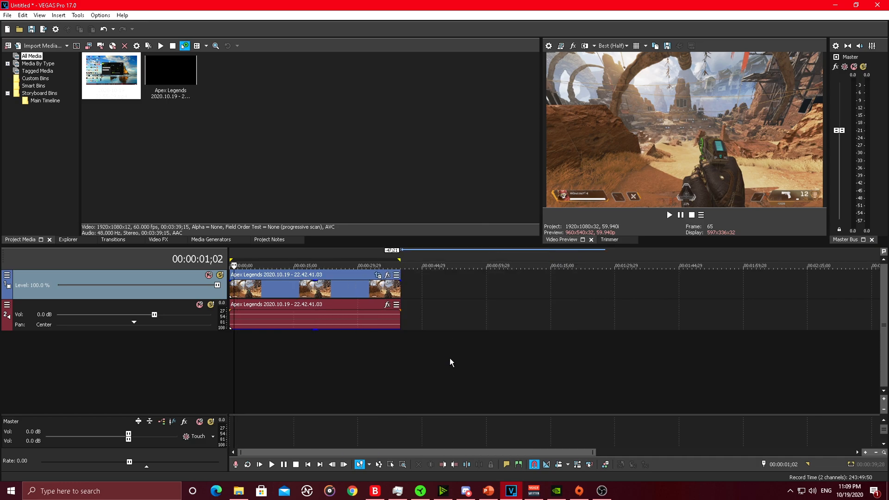